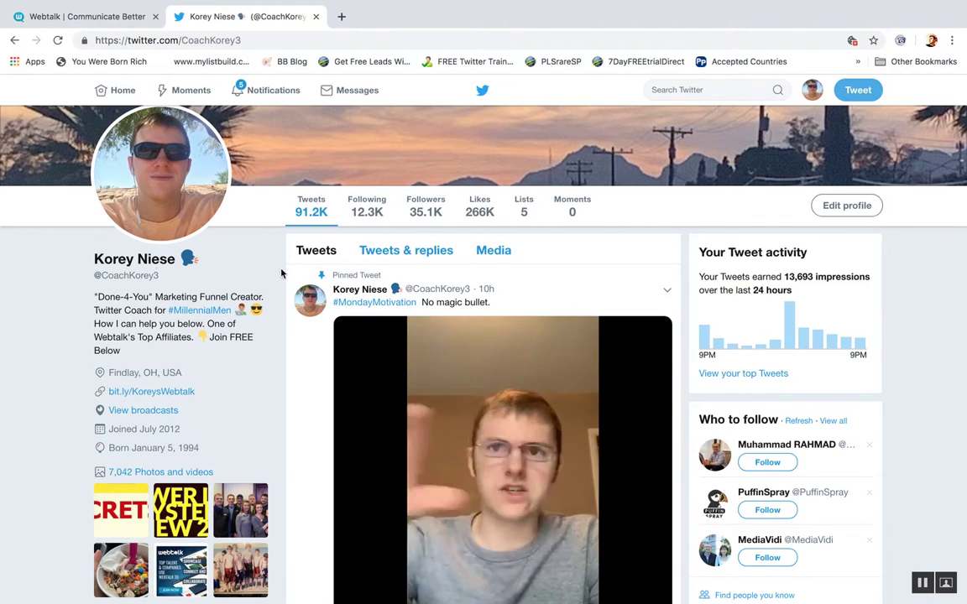
- Switch from the Twitter profile tab to the Webtalk news feed
left_click(84, 17)
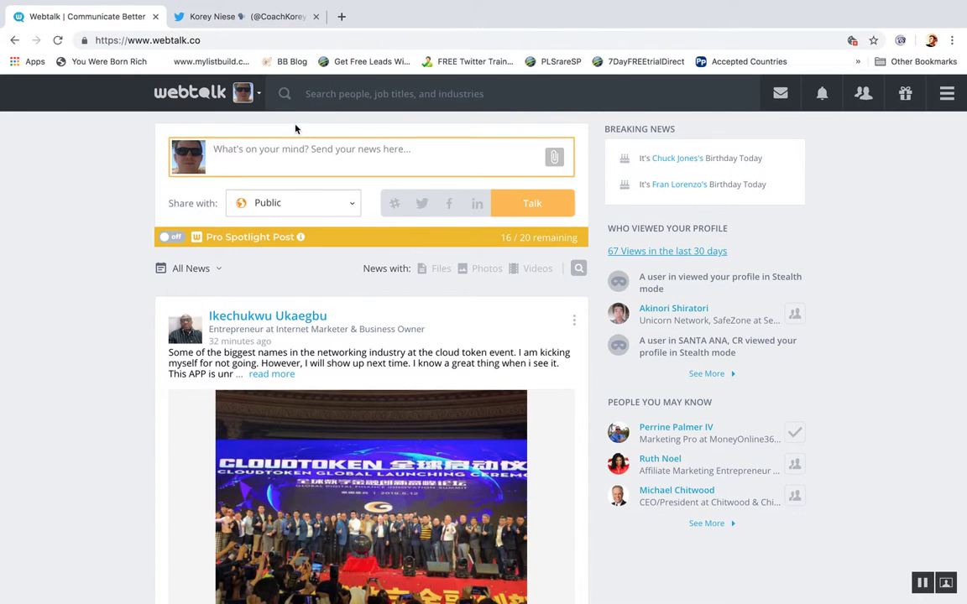
- Visit the Twitter tab, come back to the Webtalk feed, and start a new post in the 'What's on your mind?' box
left_click(254, 25)
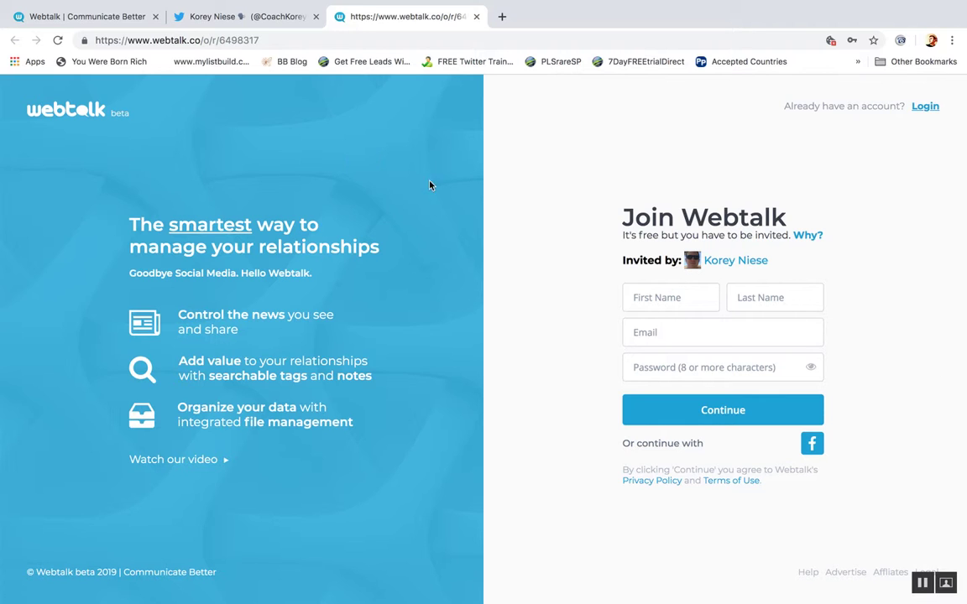
left_click(63, 18)
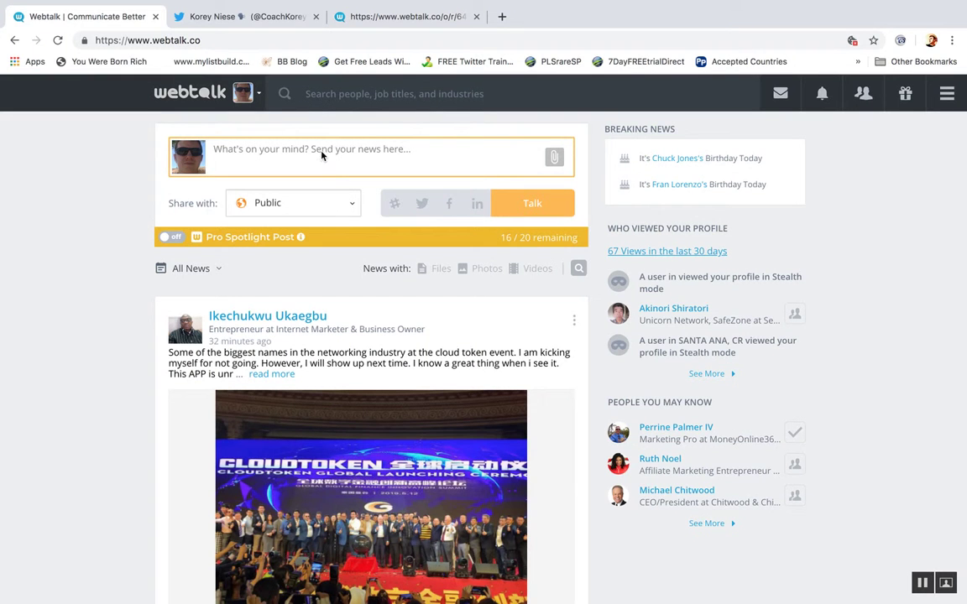
left_click(246, 151)
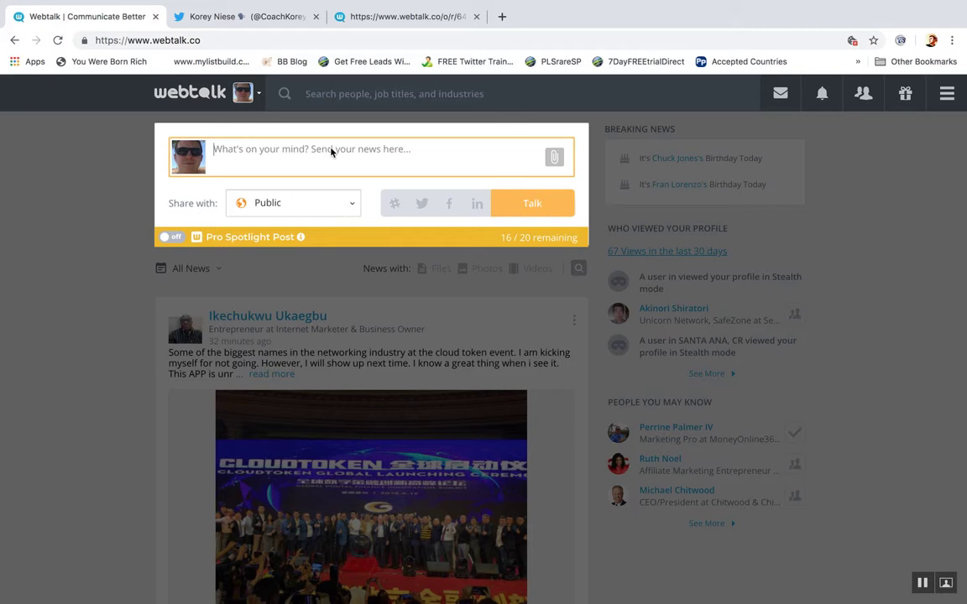
- Set the post's Share with audience to Custom Groups
left_click(331, 208)
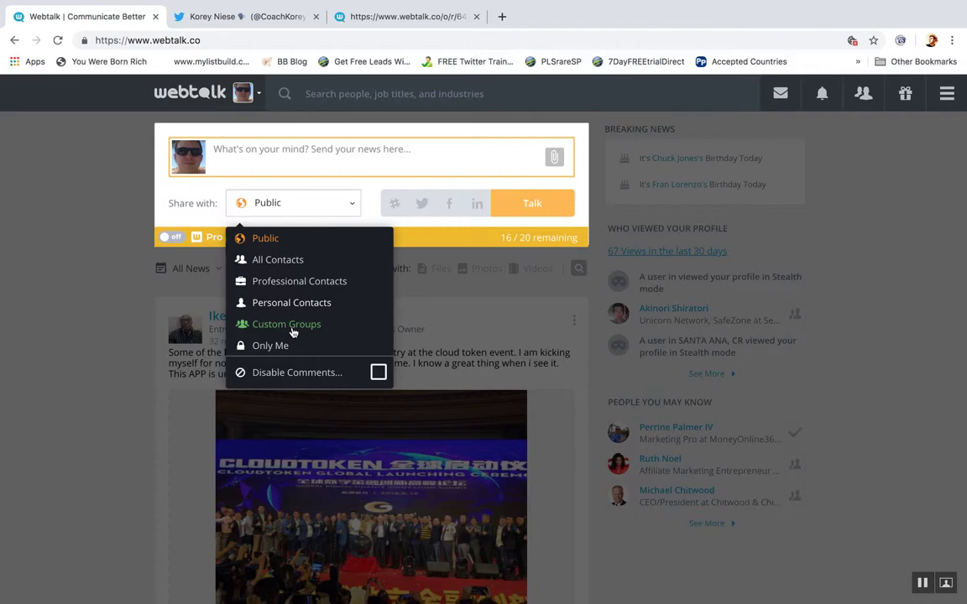
left_click(292, 333)
- Mark the professional group as Prospects with Clients/Customers, including acquaintances but not friends
left_click(360, 279)
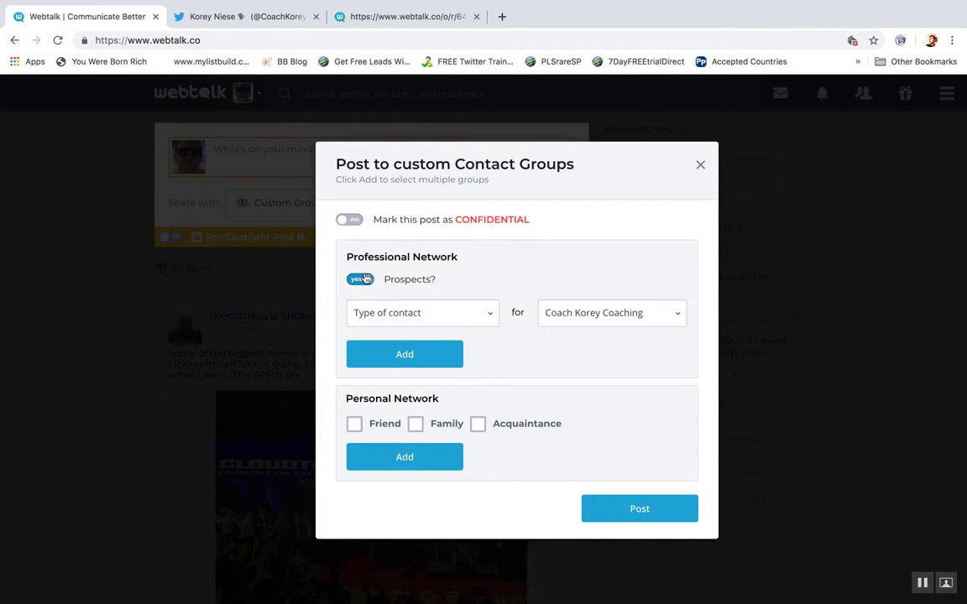
left_click(455, 317)
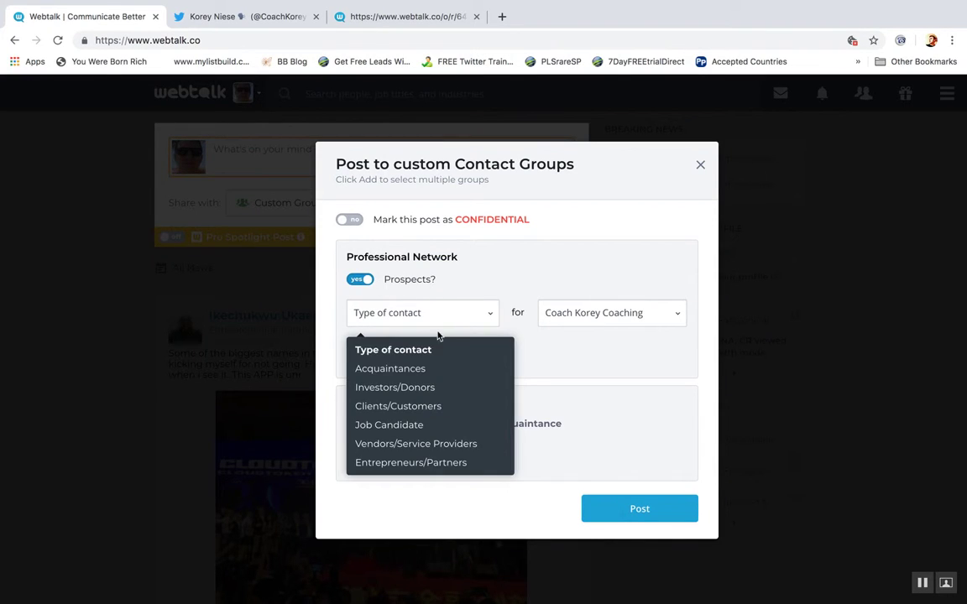
left_click(408, 406)
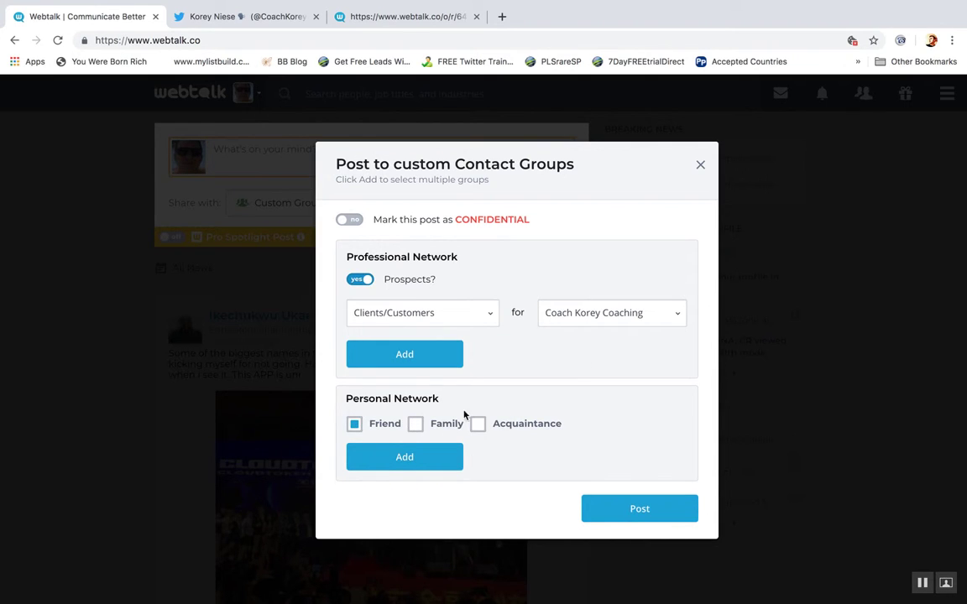
left_click(478, 425)
left_click(355, 425)
- Toggle CONFIDENTIAL on and off, close the Contact Groups dialog, and reshow the audience choices
left_click(345, 220)
left_click(345, 221)
left_click(700, 167)
left_click(335, 205)
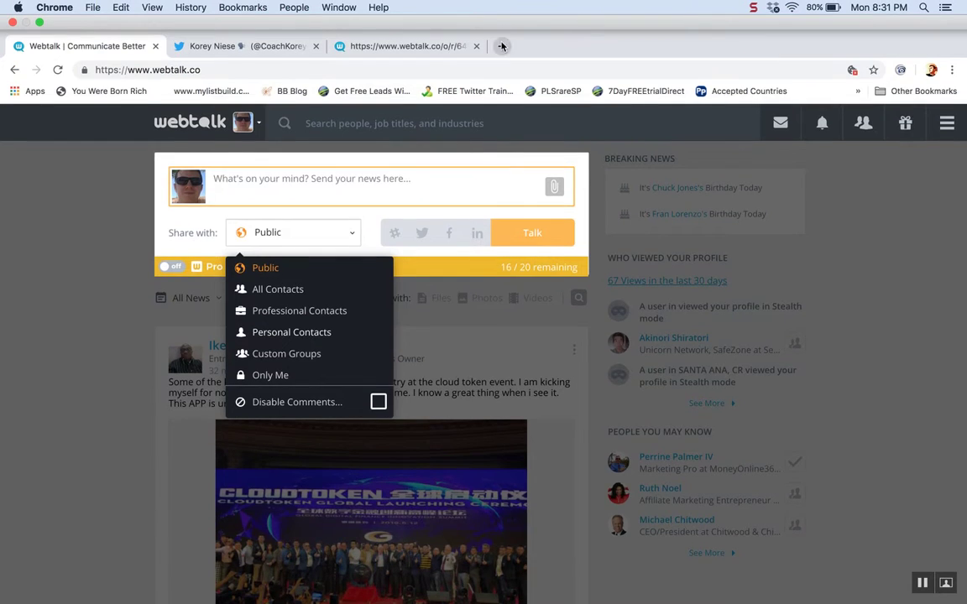
- Load facebook.com in a new tab and start a new post
left_click(501, 46)
type("f")
key("Return")
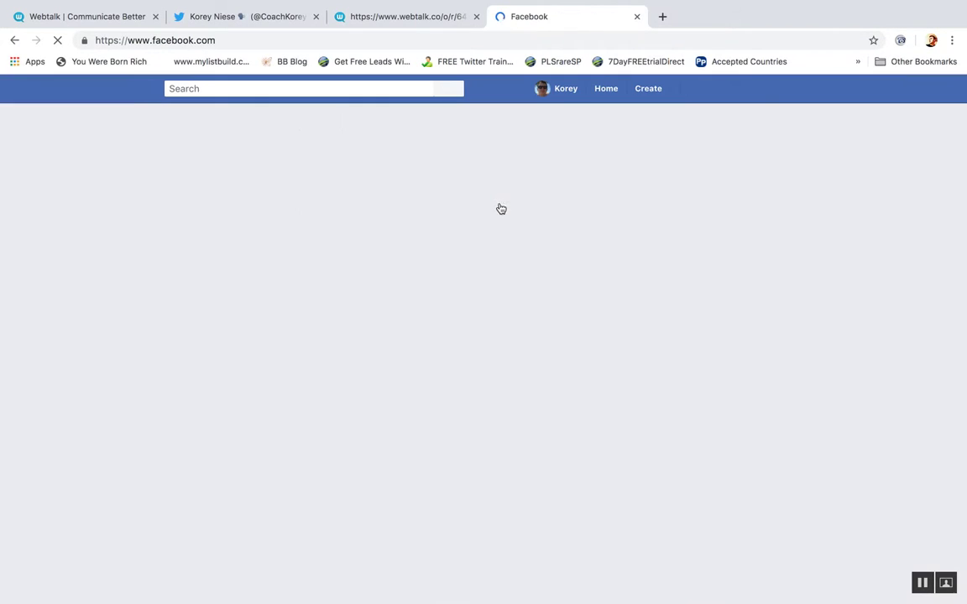
left_click(416, 156)
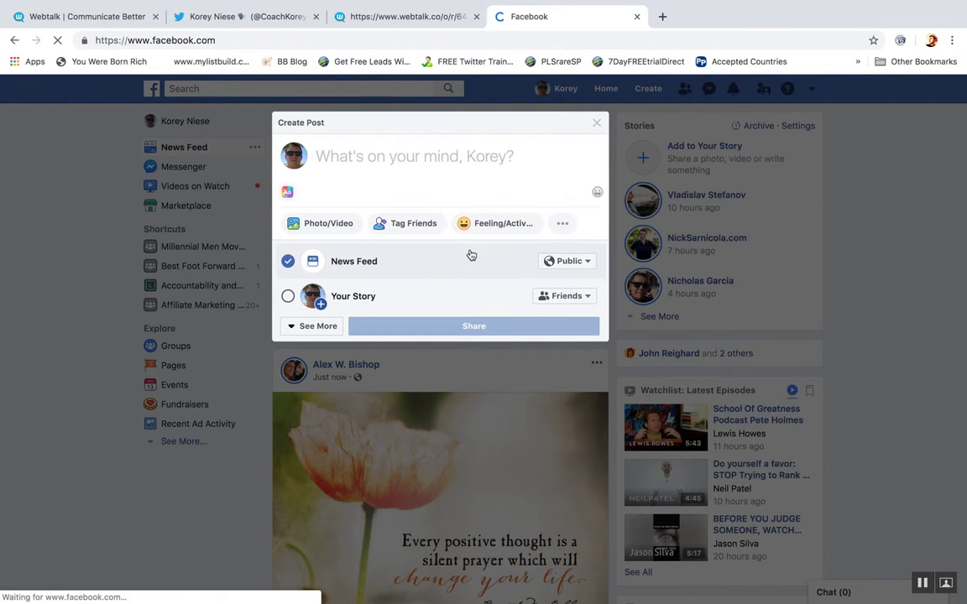
- Preview Facebook's 'Friends except...' audience option, then close it, leaving the post Public
left_click(583, 262)
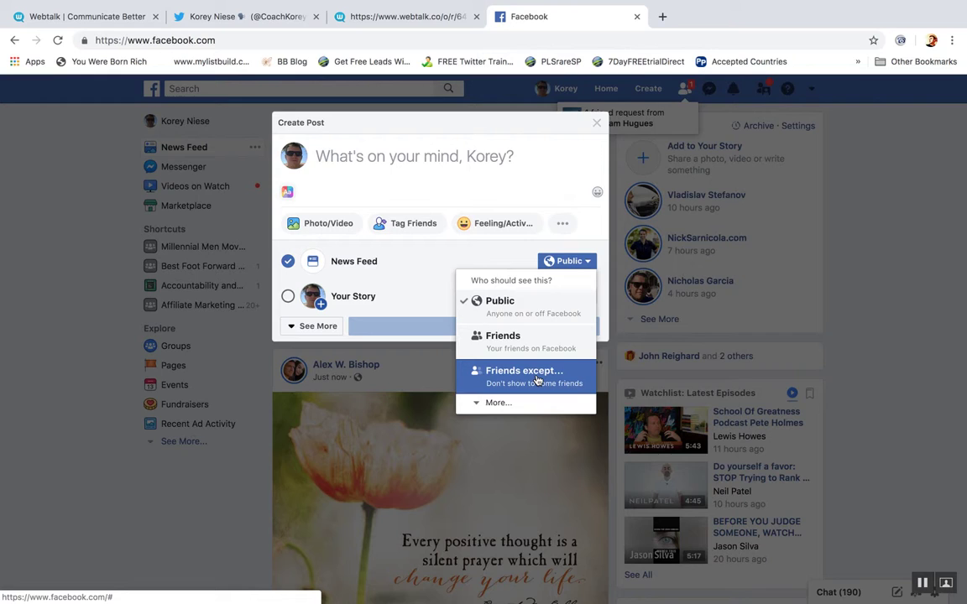
left_click(520, 385)
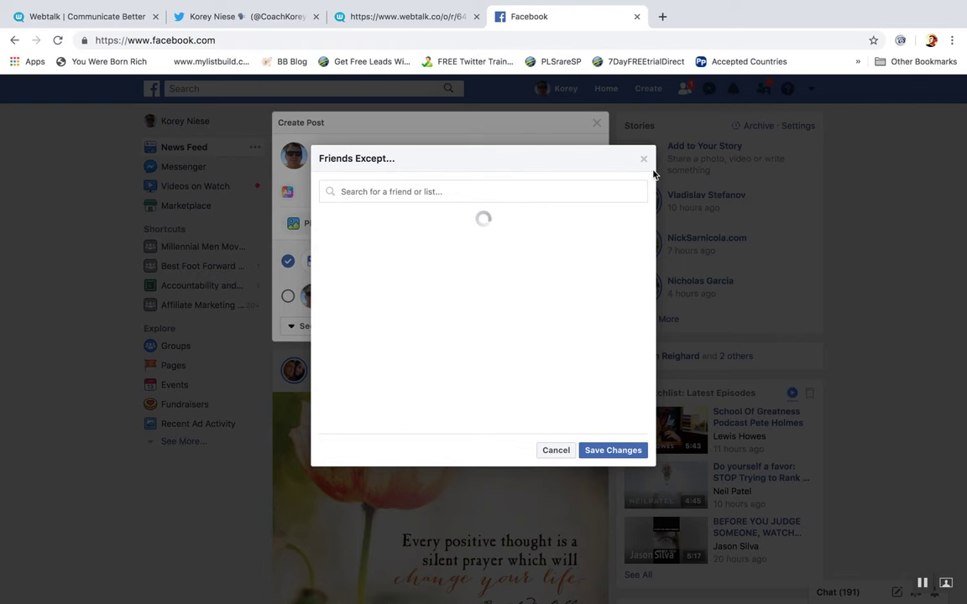
left_click(643, 161)
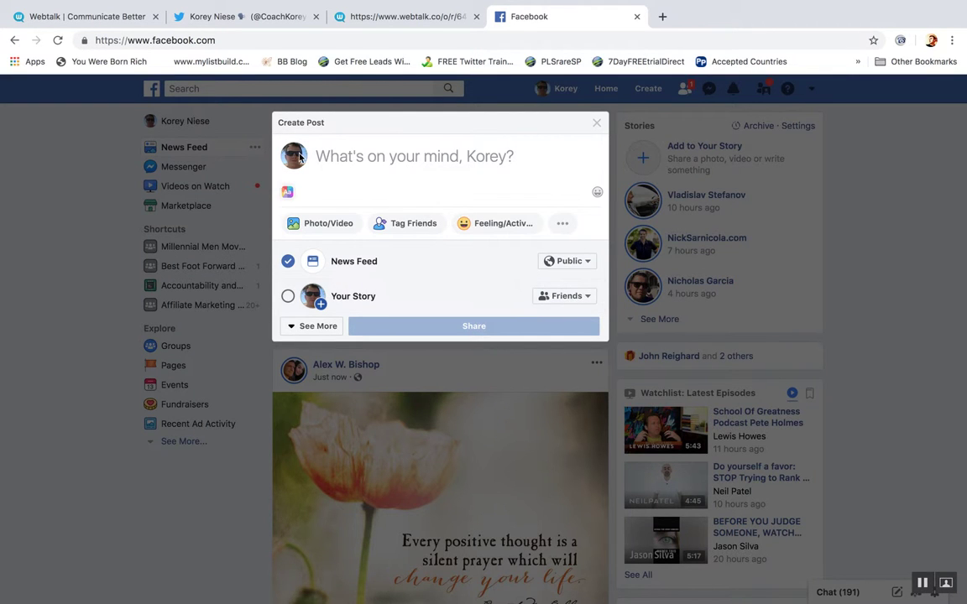
- Back in the Webtalk composer, dismiss the audience menu and try the Twitter cross-post icon
left_click(72, 20)
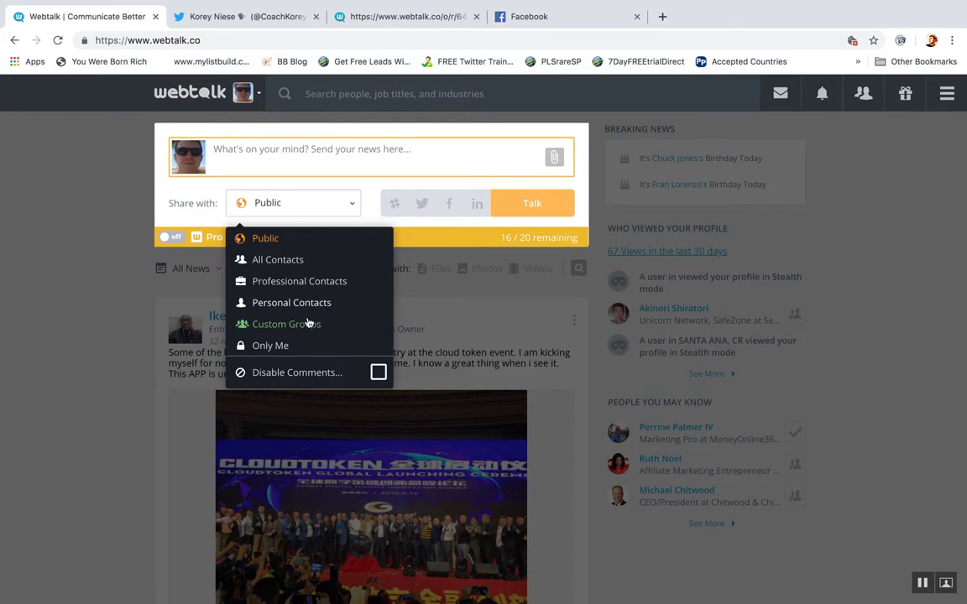
left_click(444, 187)
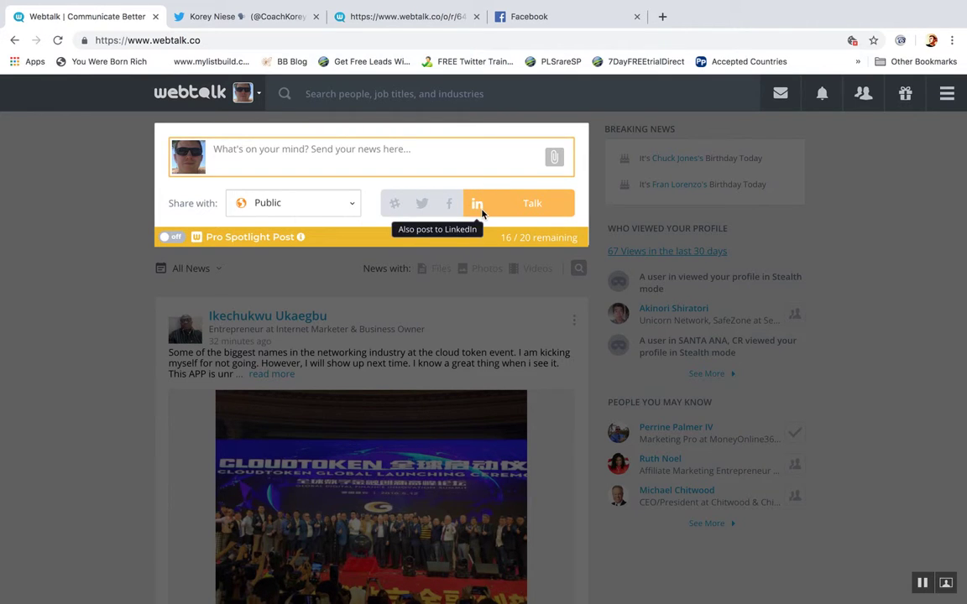
left_click(427, 205)
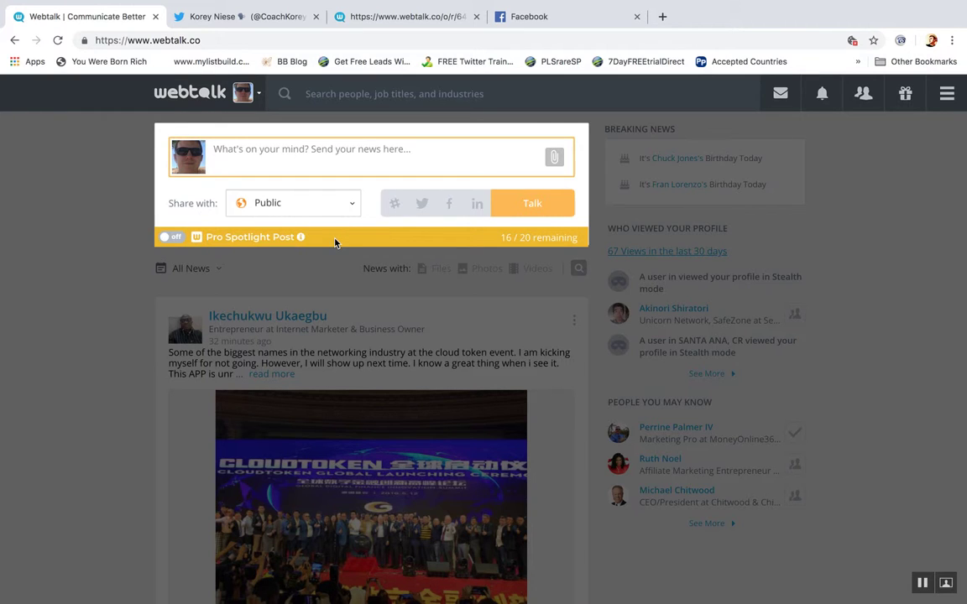
- Turn Pro Spotlight Post on, then scroll through the notifications list
left_click(170, 236)
left_click(823, 95)
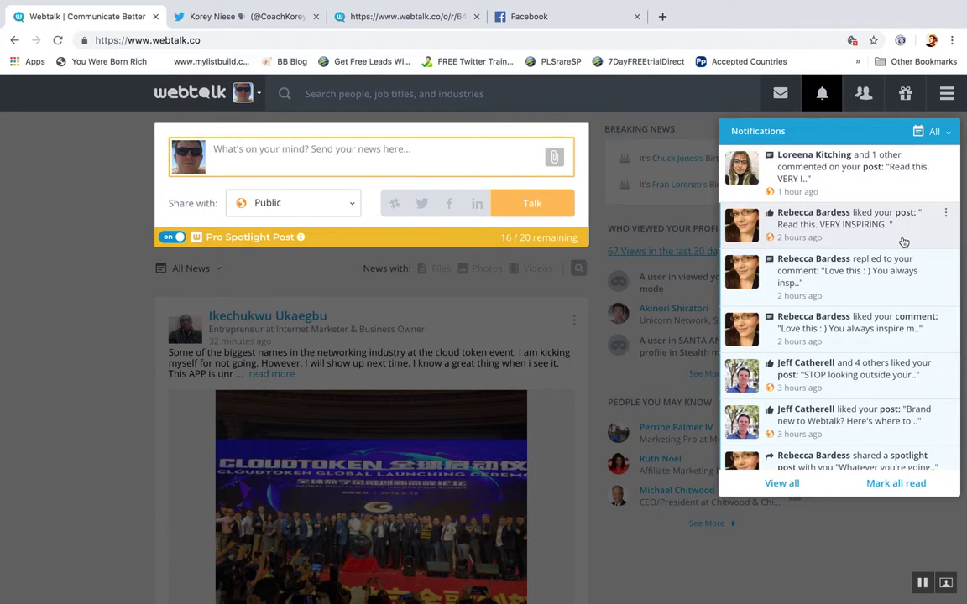
scroll(914, 294, "down", 3)
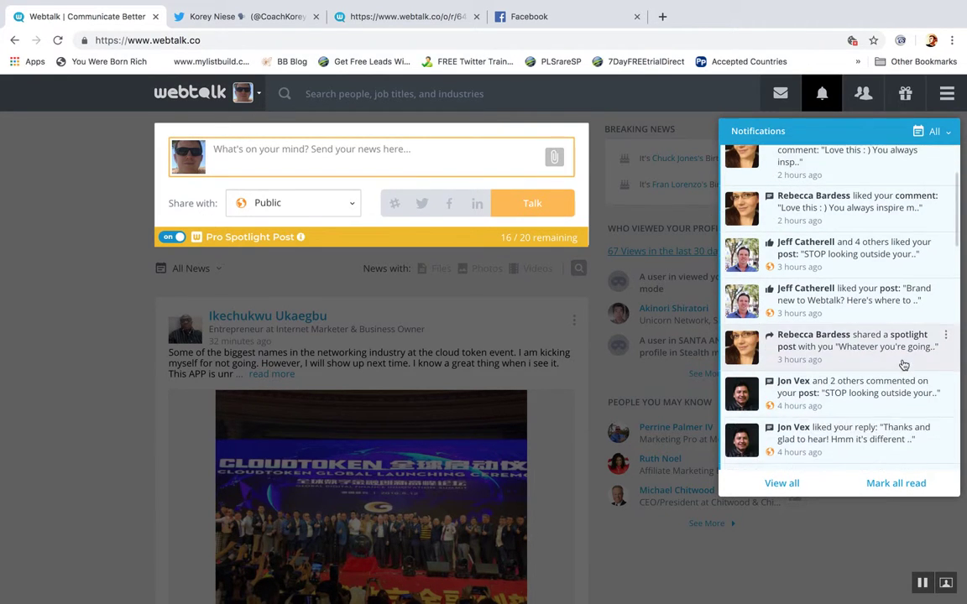
scroll(872, 335, "down", 1)
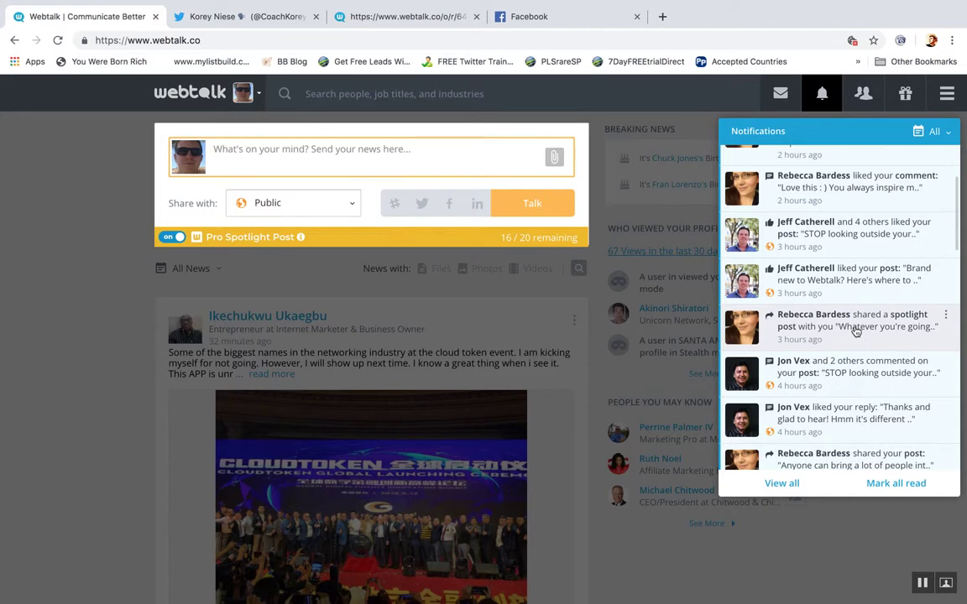
- View the shared spotlight post from its notification, going back and forward once
left_click(855, 330)
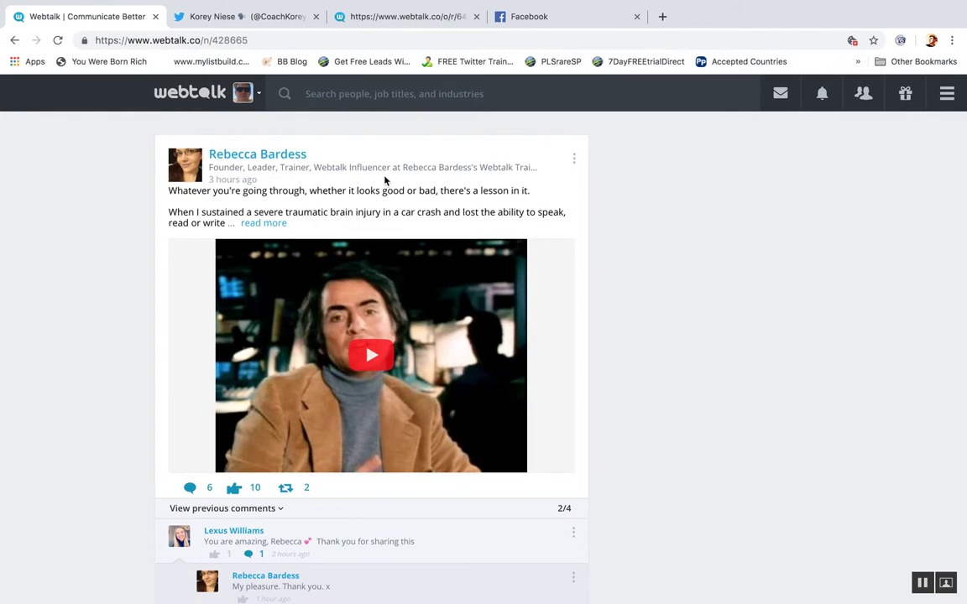
left_click(15, 40)
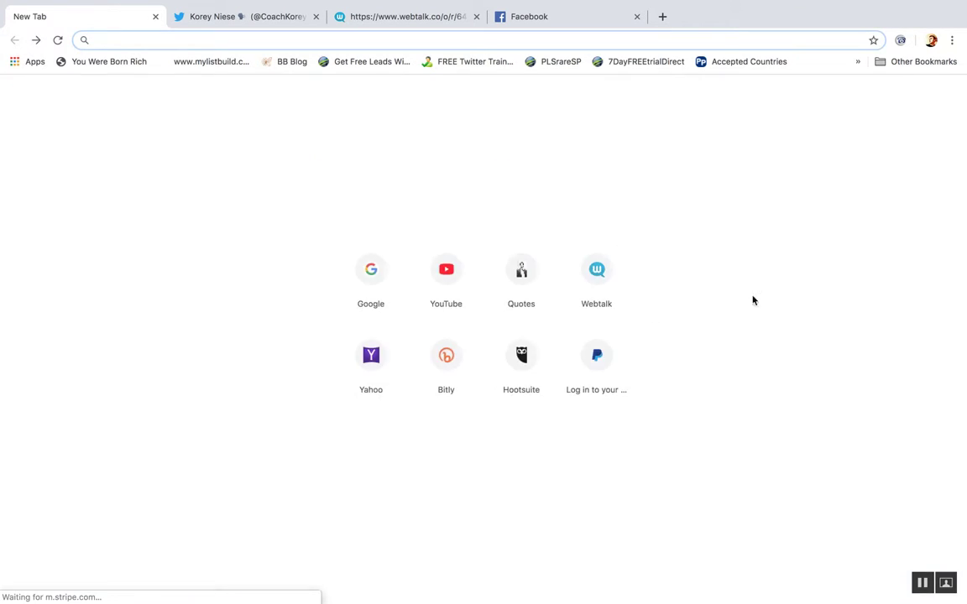
left_click(39, 42)
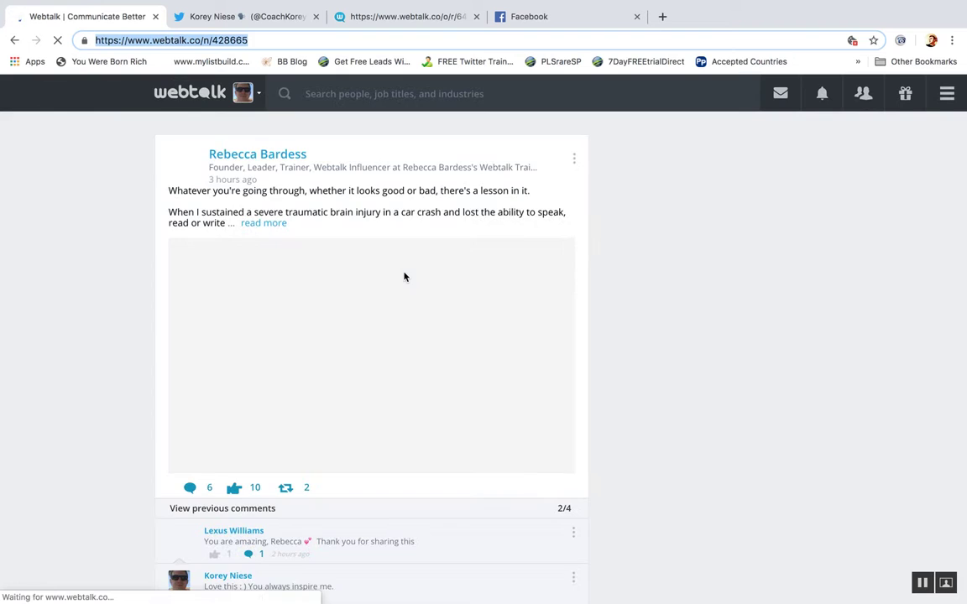
- Return to the home news feed from the account menu
left_click(242, 93)
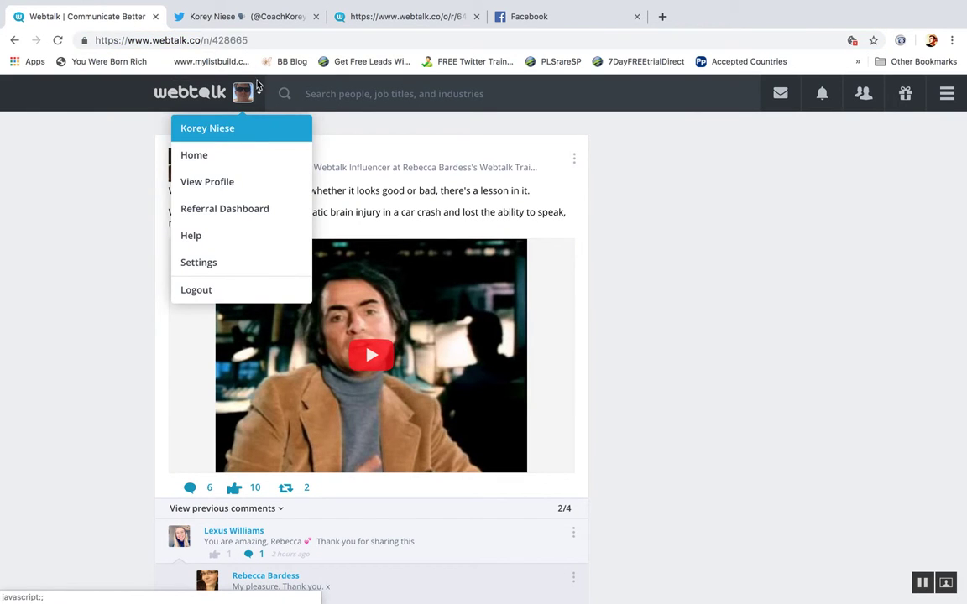
left_click(253, 152)
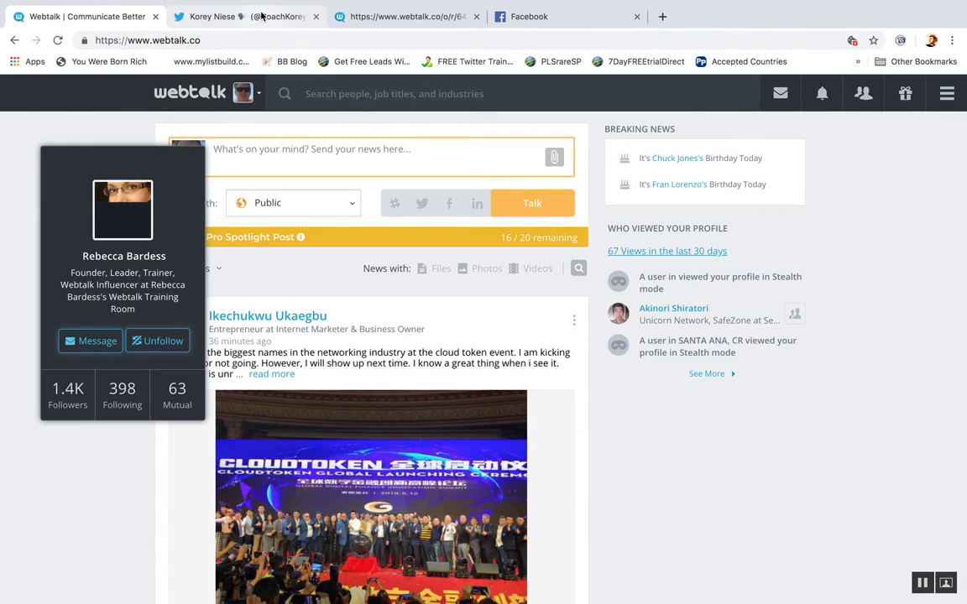
mouse_move(926, 588)
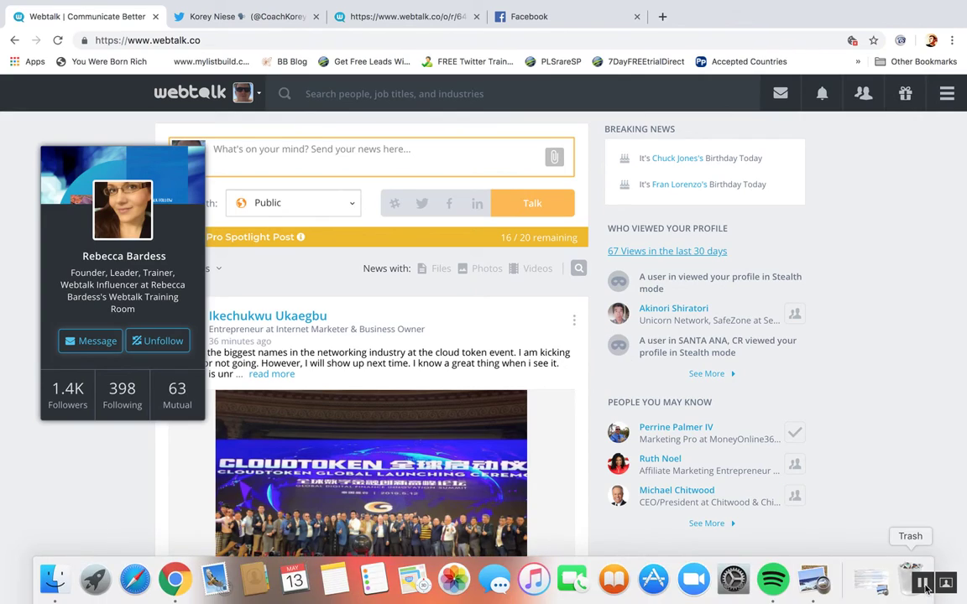